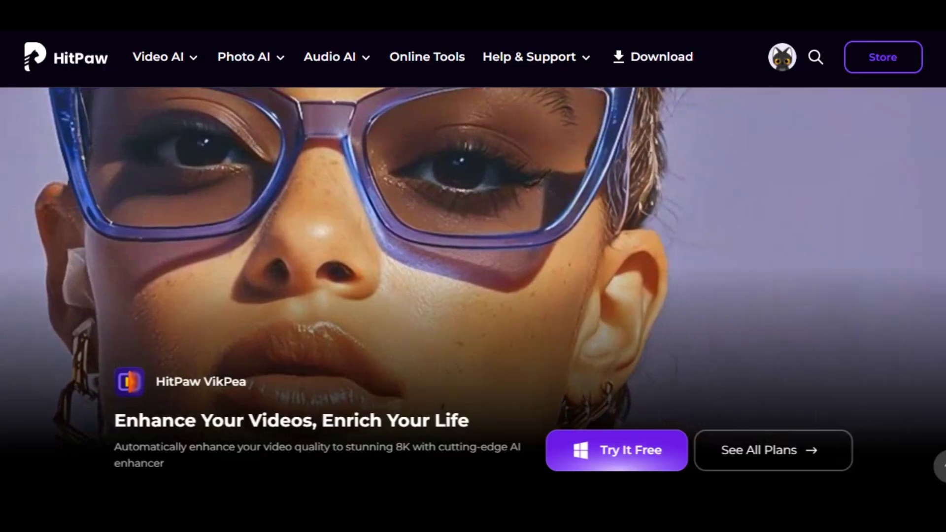
# Scroll down the HitPaw homepage past the product cards toward the online AI Video Enhancer
pyautogui.scroll(-3, 473, 296)
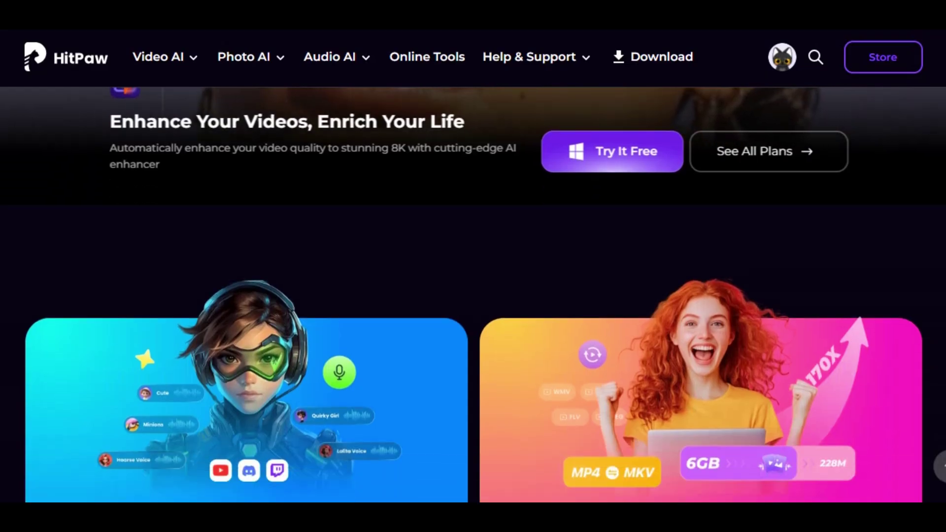
pyautogui.scroll(-3, 473, 295)
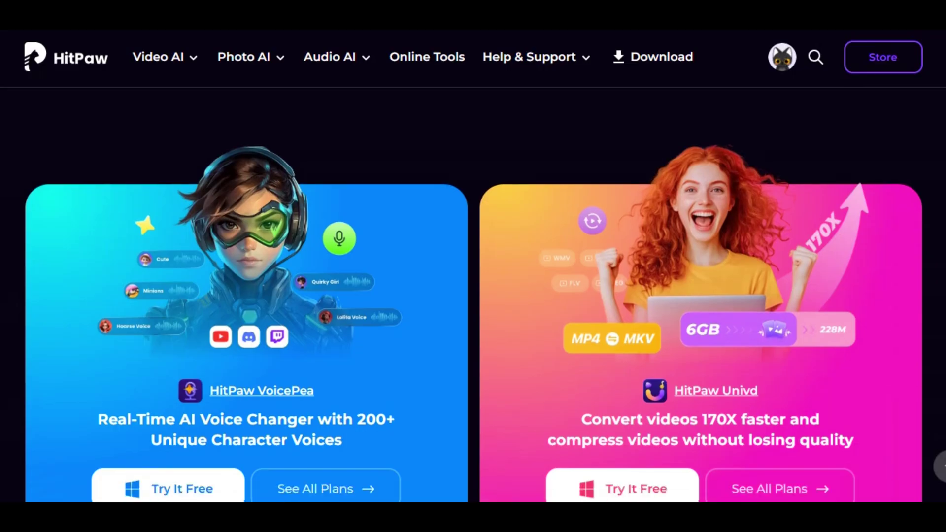
pyautogui.scroll(-5, 473, 295)
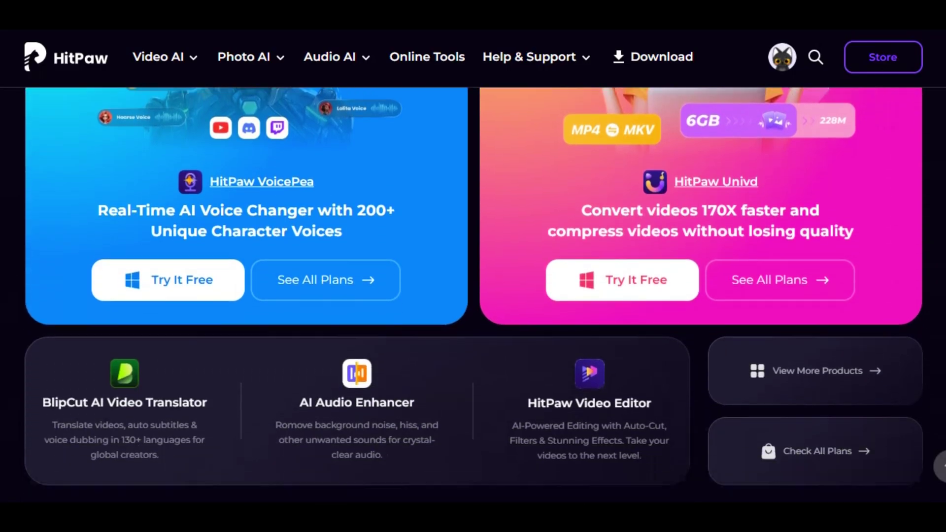
pyautogui.scroll(-6, 473, 296)
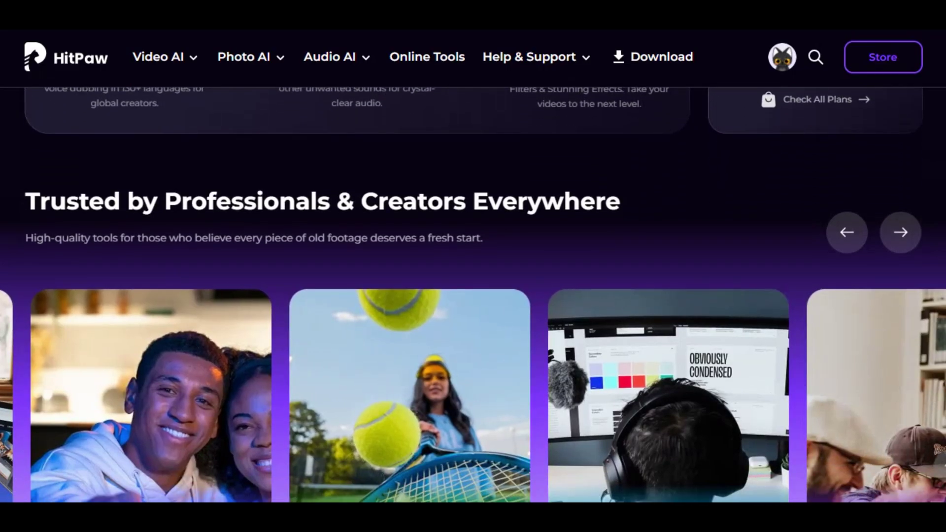
pyautogui.scroll(-2, 473, 295)
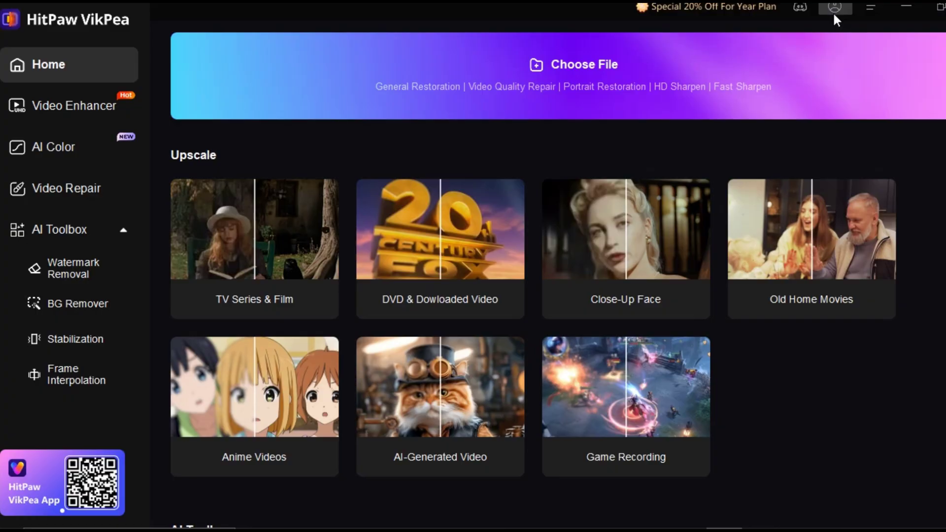
# Bring up the HitPaw ID sign-in prompt from the account icon in the VikPea desktop app
pyautogui.click(835, 9)
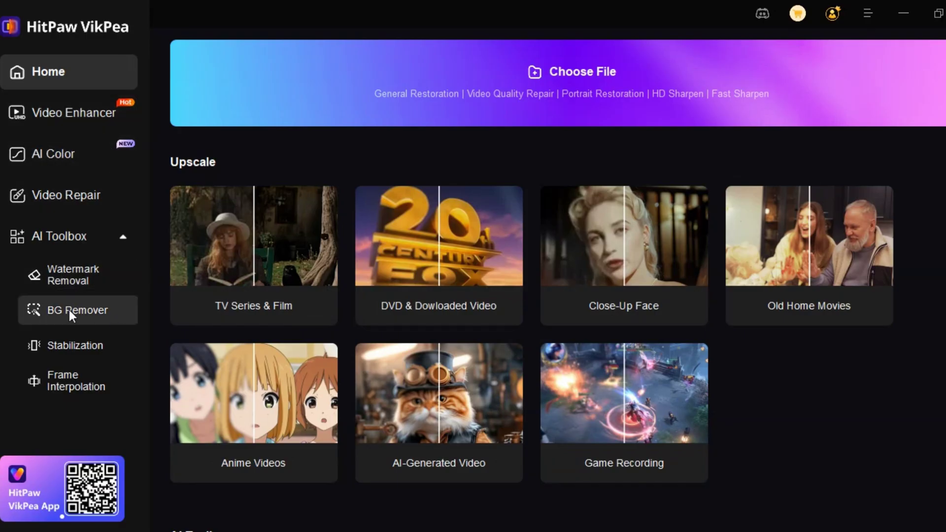
# Start an Upscale preset to load the sample clip into Video Enhancer
pyautogui.moveTo(201, 217)
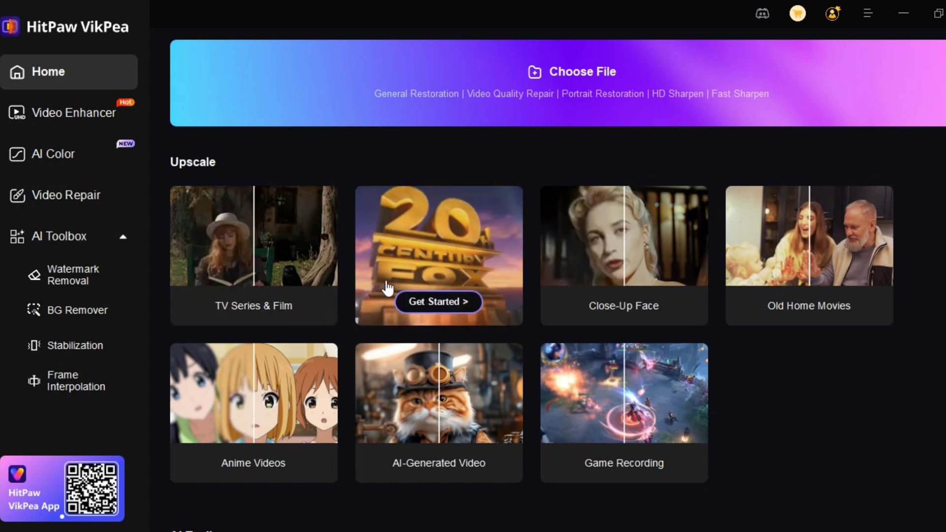
pyautogui.click(561, 279)
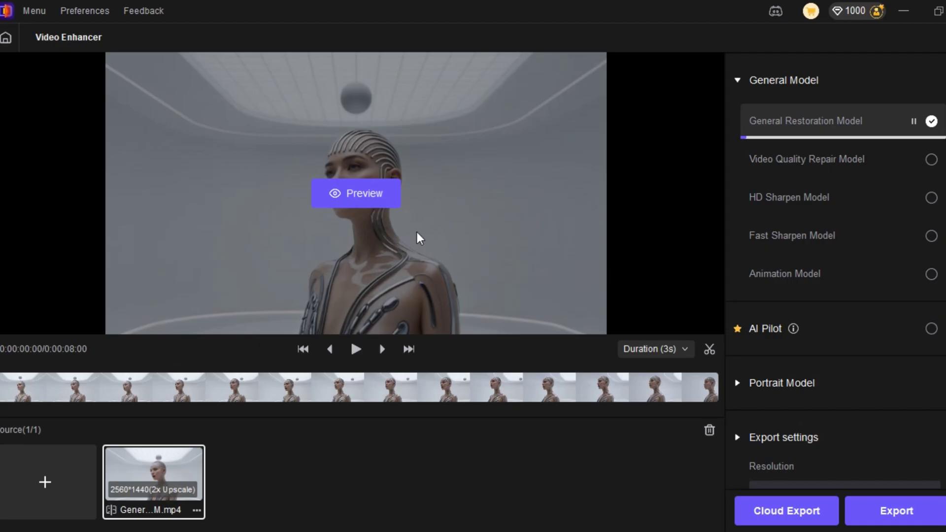
# Review the General Model cards and apply the Video Quality Repair Model
pyautogui.scroll(-1, 848, 202)
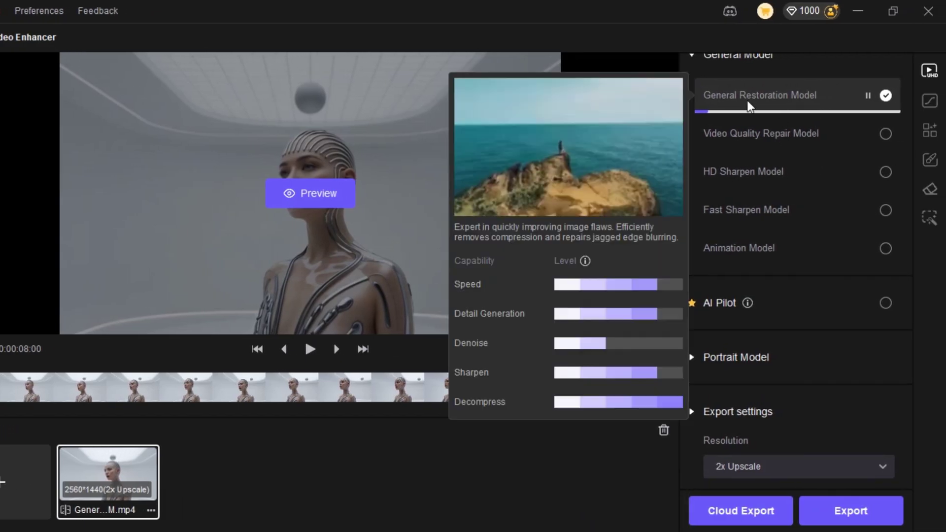
pyautogui.moveTo(802, 136)
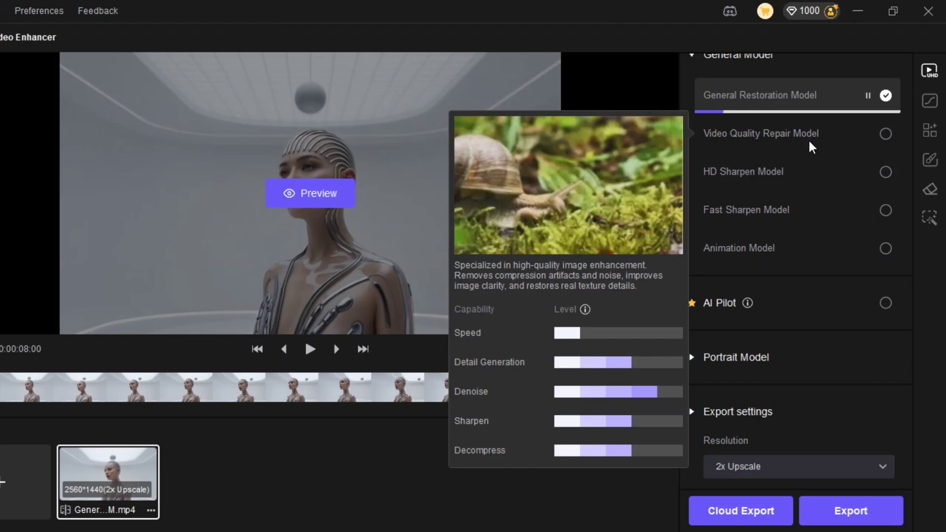
pyautogui.moveTo(828, 180)
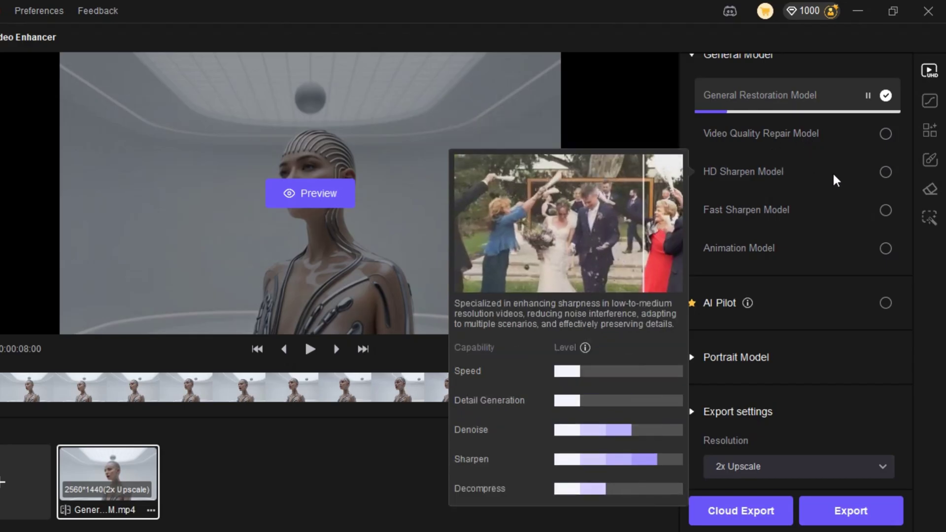
pyautogui.moveTo(834, 210)
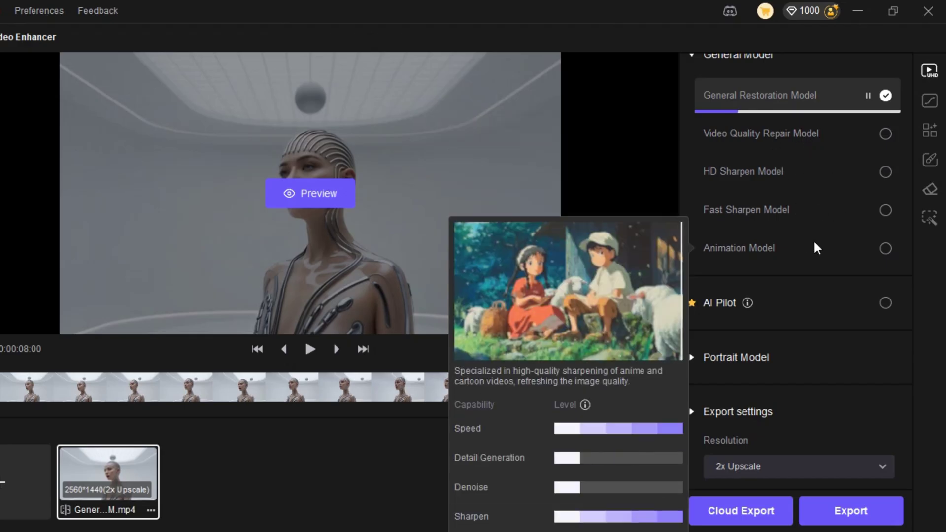
pyautogui.moveTo(885, 131)
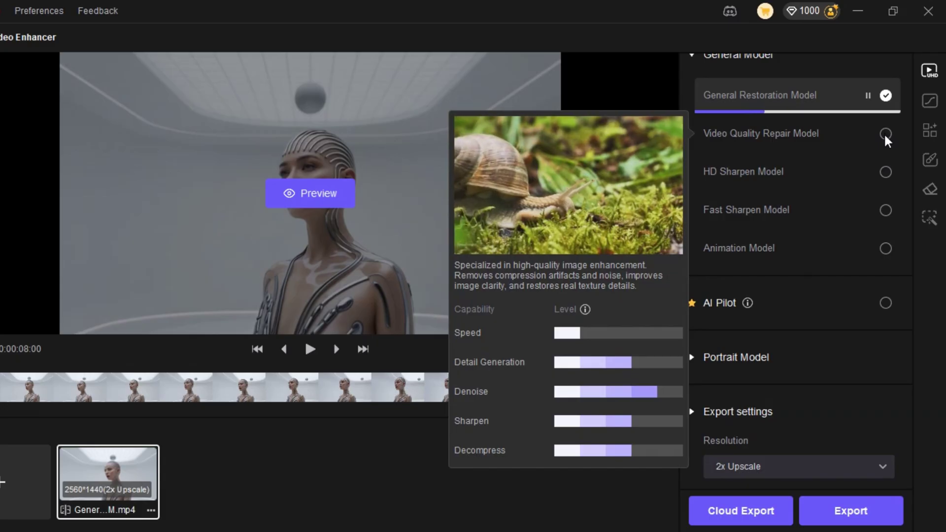
pyautogui.click(885, 133)
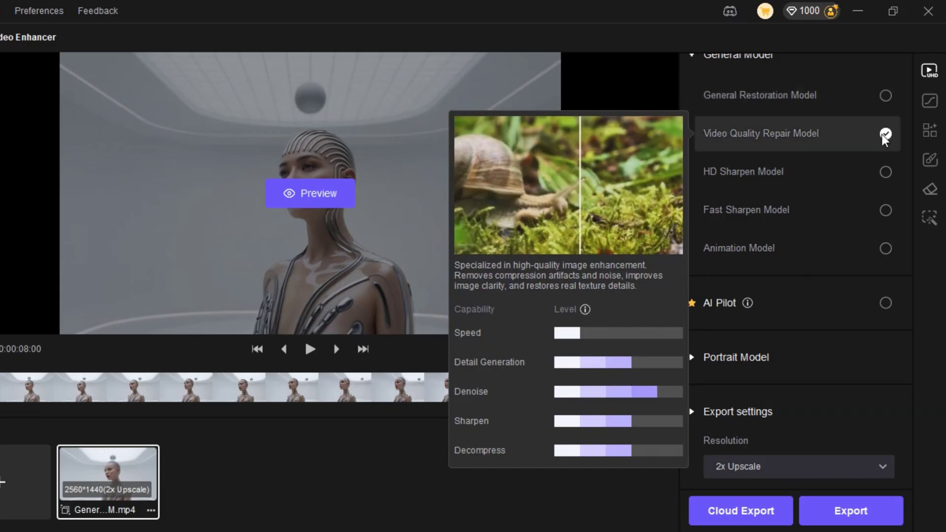
# Expand Portrait Model and set the output resolution to 4x Upscale (5120×2880)
pyautogui.click(829, 366)
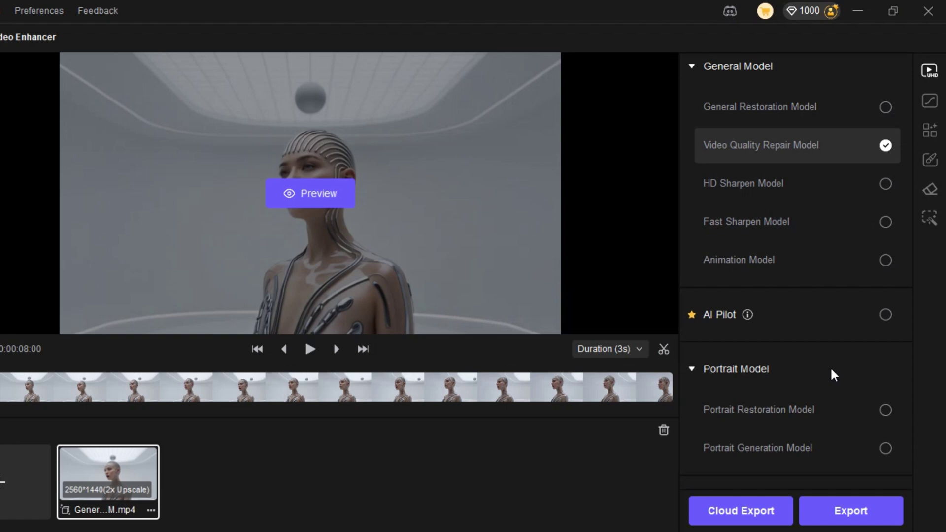
pyautogui.scroll(-2, 831, 364)
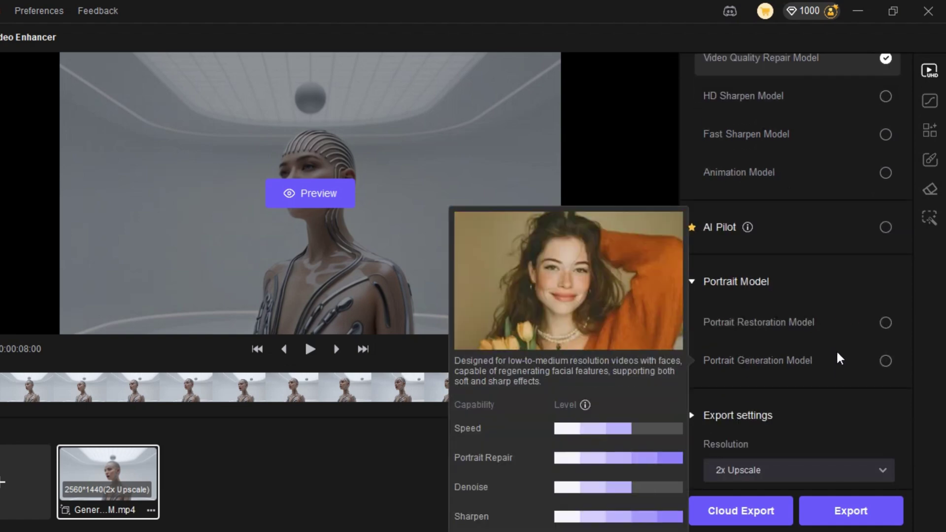
pyautogui.scroll(2, 799, 292)
pyautogui.scroll(-5, 799, 292)
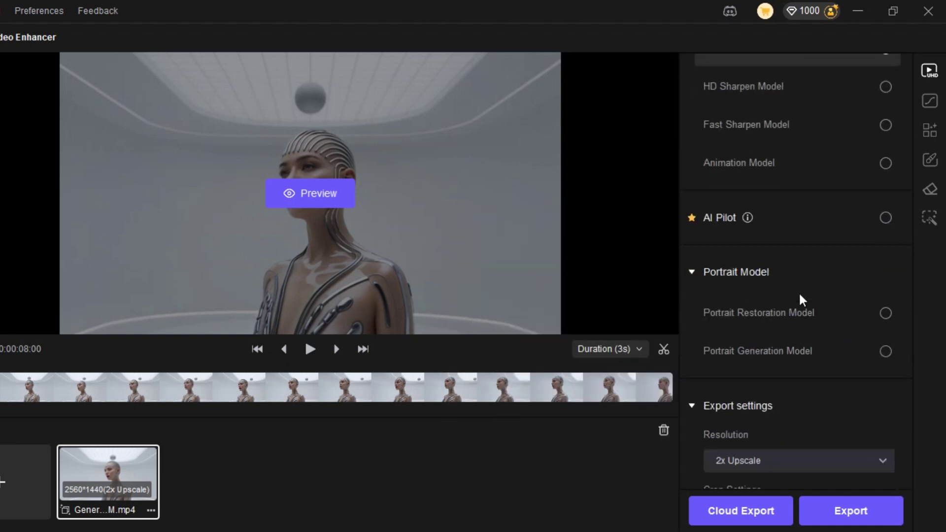
pyautogui.click(823, 246)
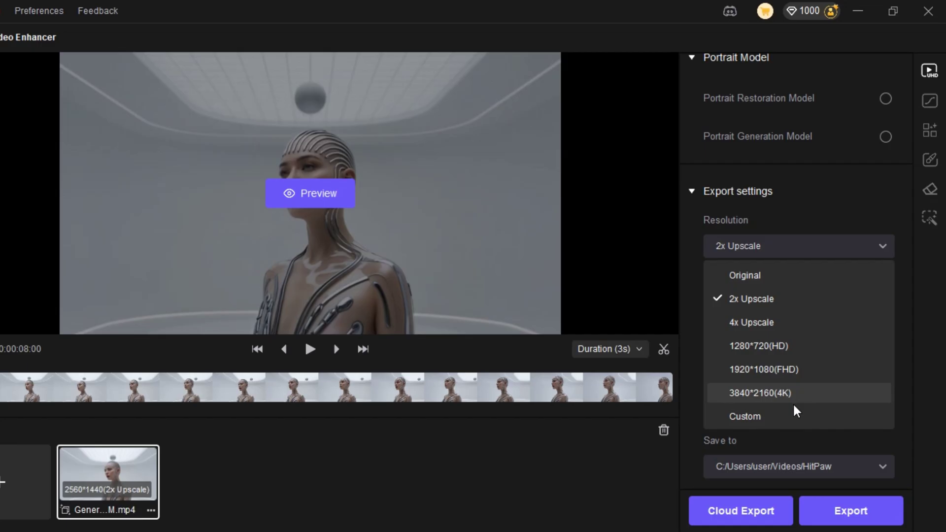
pyautogui.click(758, 321)
# Keep Auto Fill crop, Automatic bit rate and MP4 output format
pyautogui.click(793, 303)
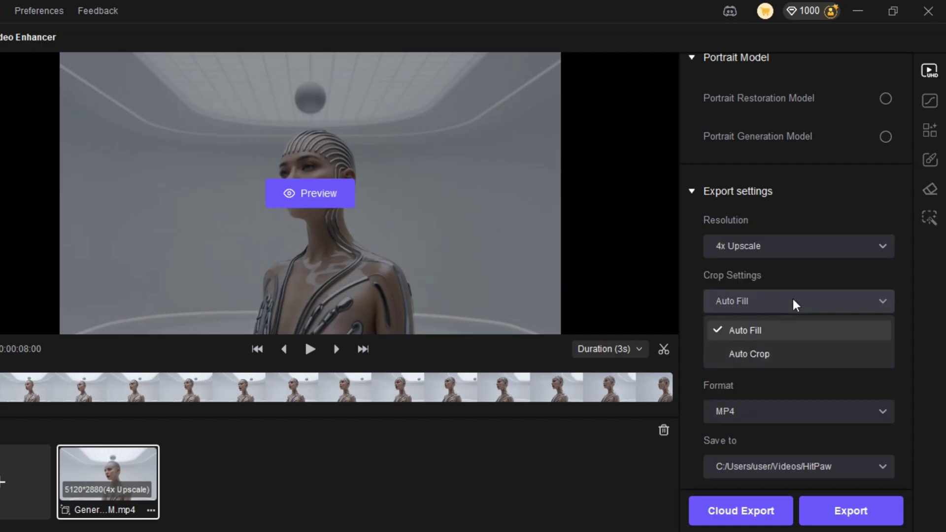
pyautogui.click(809, 351)
pyautogui.click(786, 351)
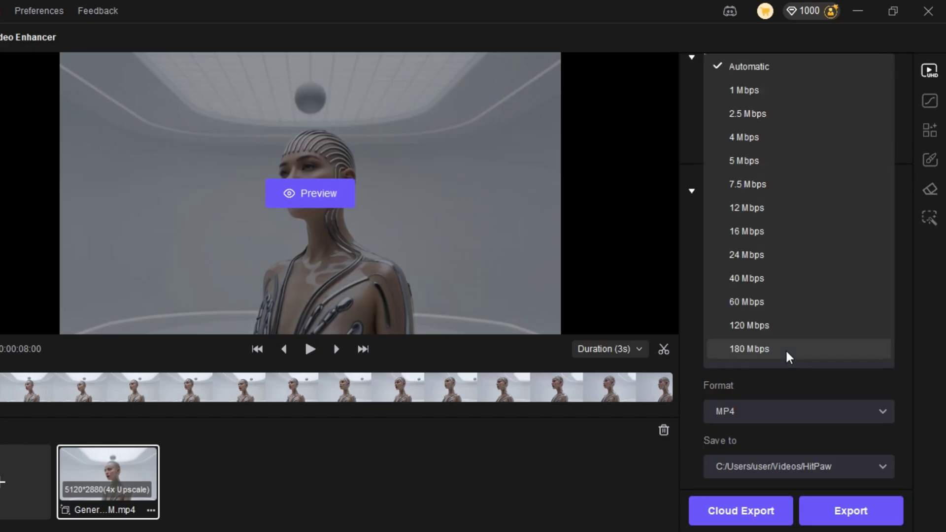
pyautogui.click(741, 66)
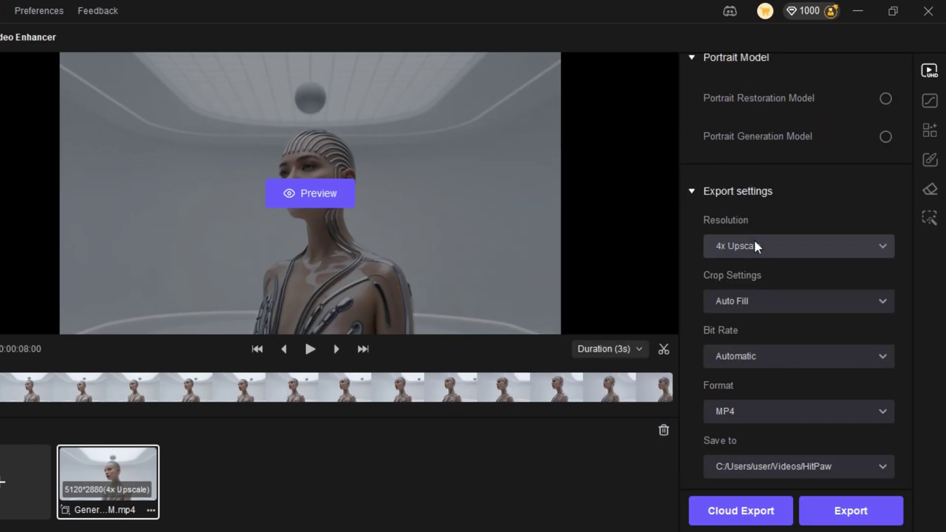
pyautogui.click(769, 410)
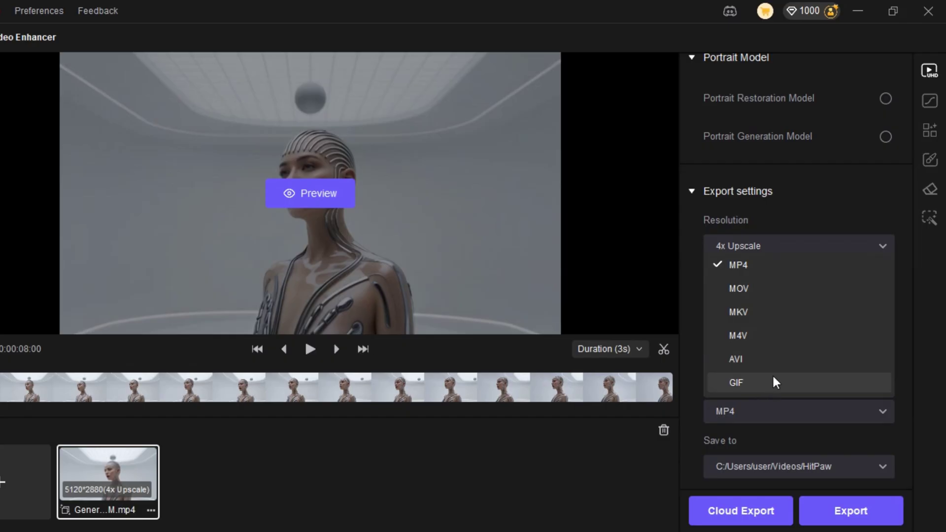
pyautogui.click(732, 262)
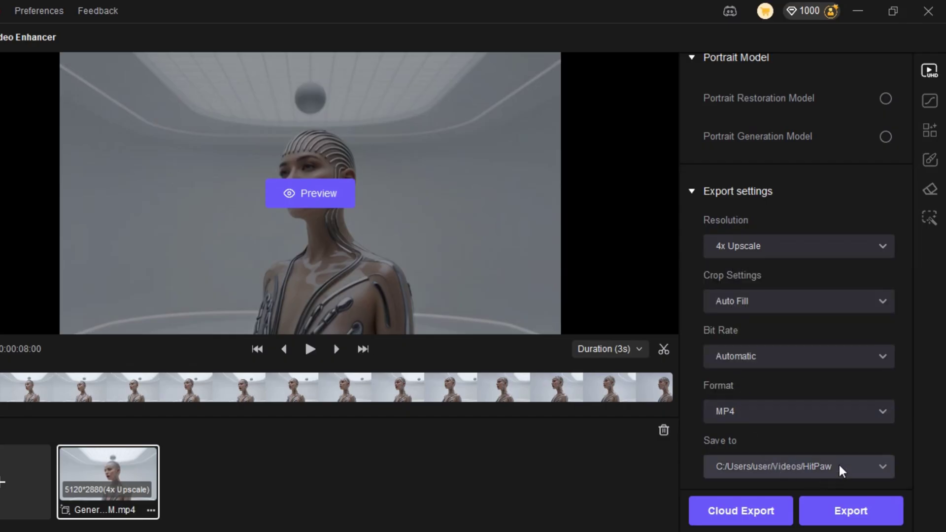
# Preview the enhanced clip beside the original, then start the full video export
pyautogui.click(294, 192)
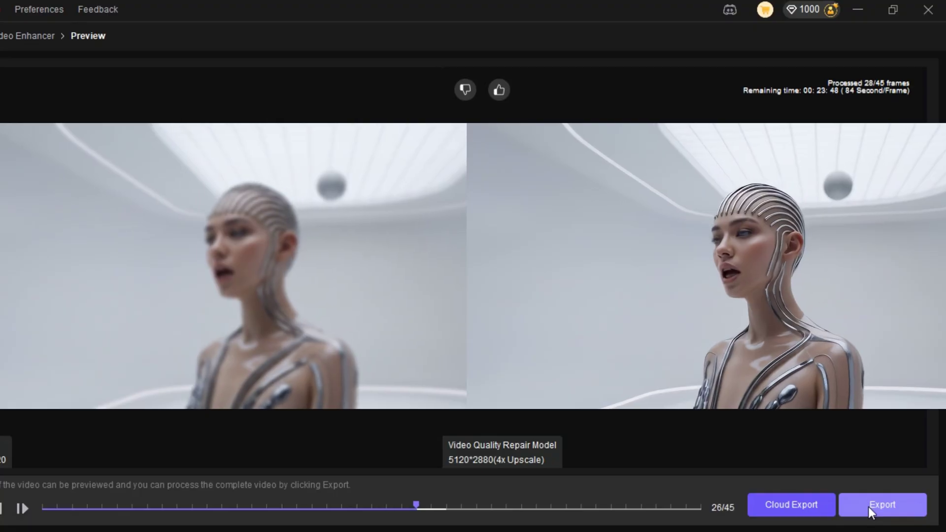
pyautogui.click(868, 506)
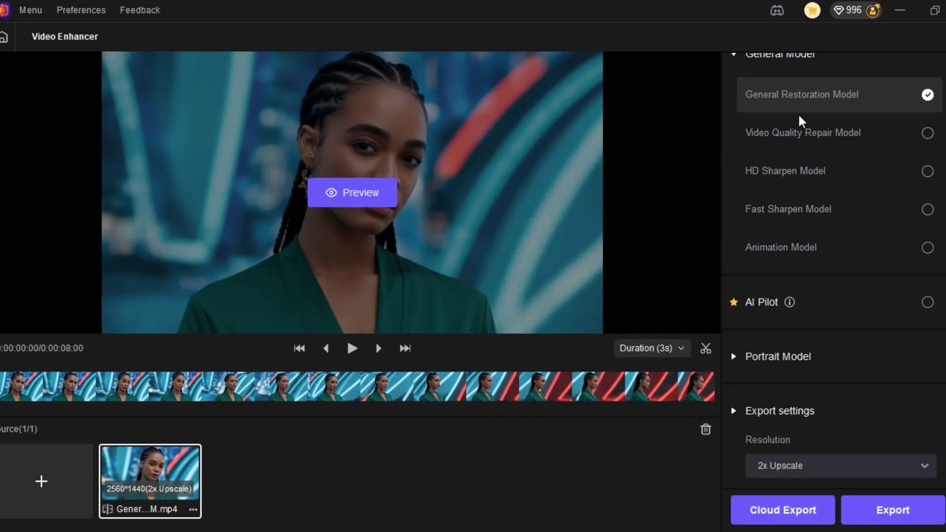
# Apply the HD Sharpen model with 4x Upscale output and preview the result
pyautogui.click(885, 172)
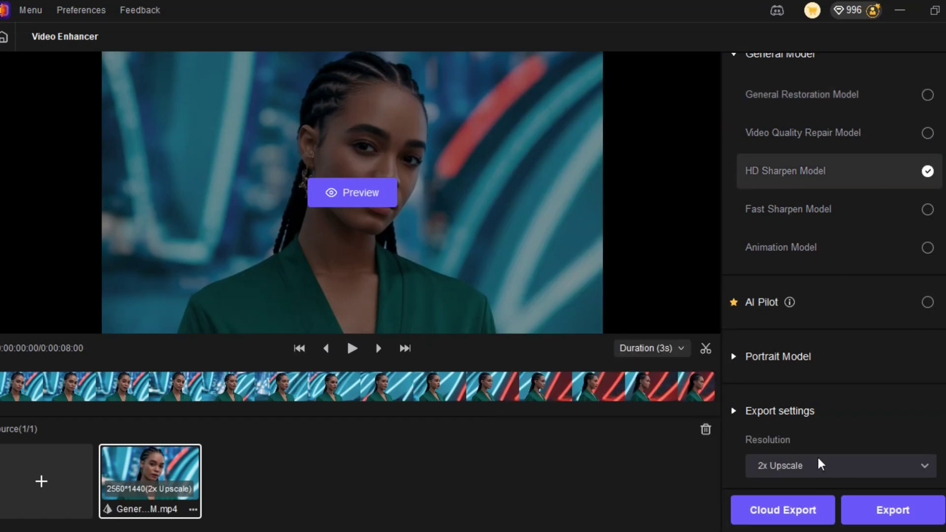
pyautogui.click(816, 465)
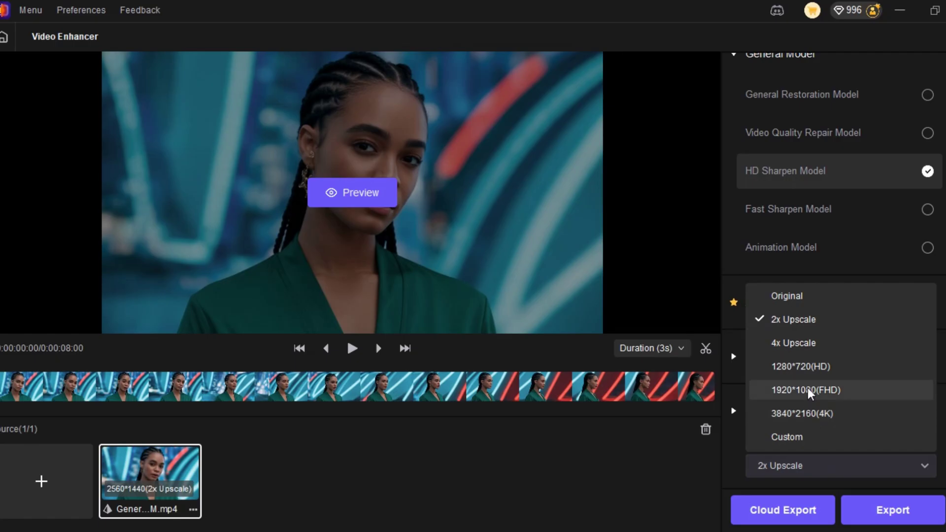
pyautogui.click(804, 344)
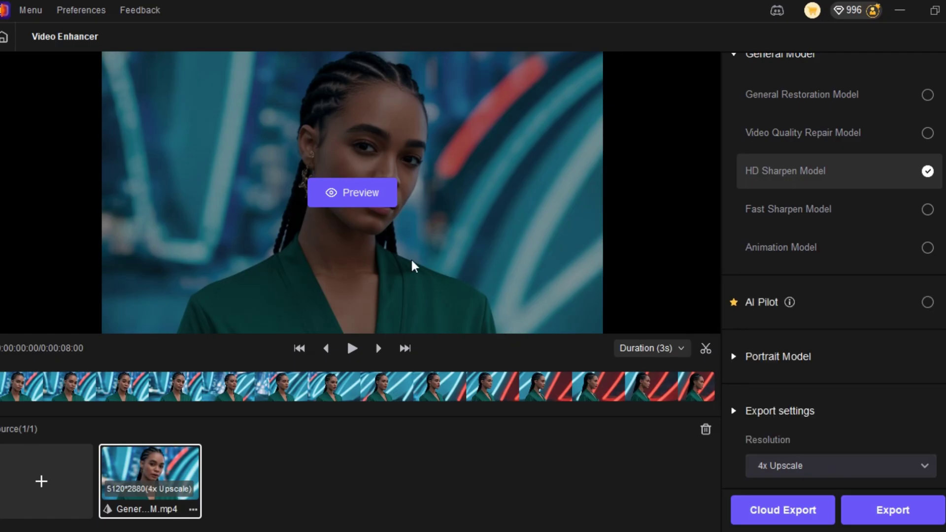
pyautogui.click(343, 194)
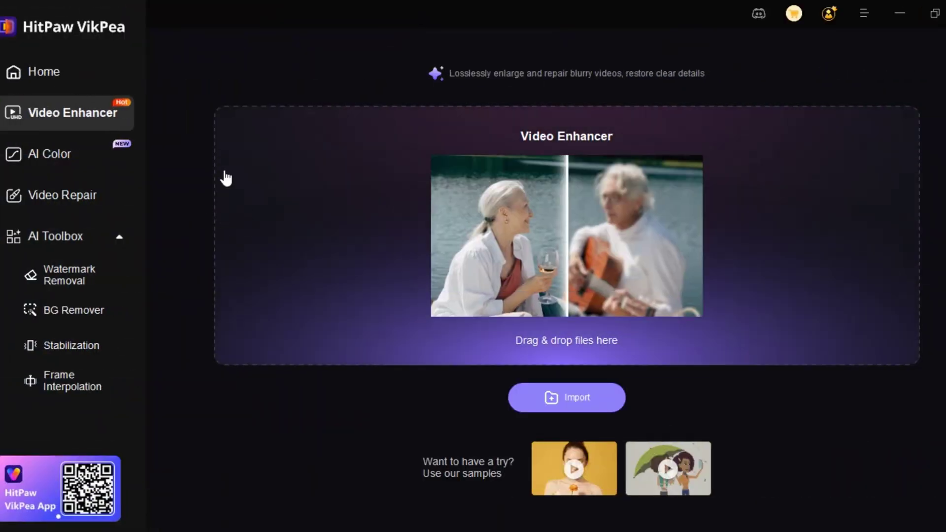
# Load a video into AI Color with the Colorize Model
pyautogui.click(71, 165)
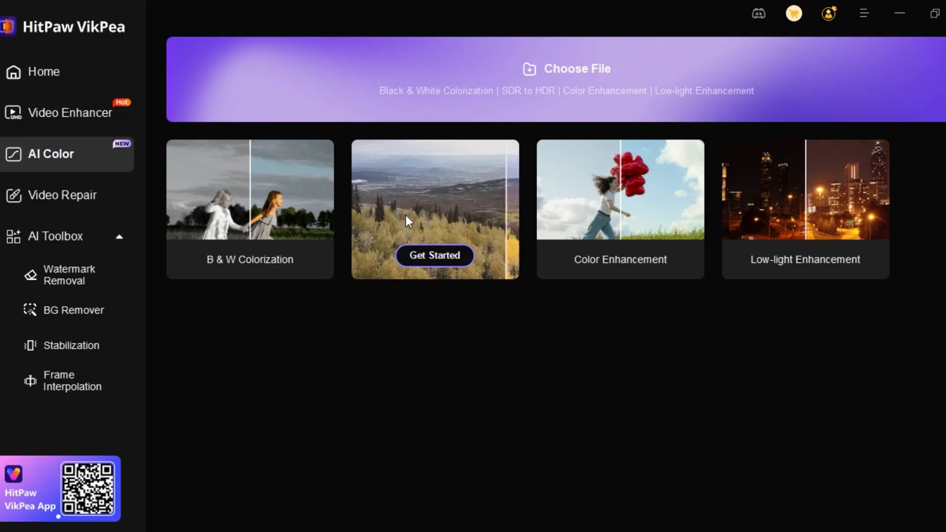
pyautogui.click(544, 77)
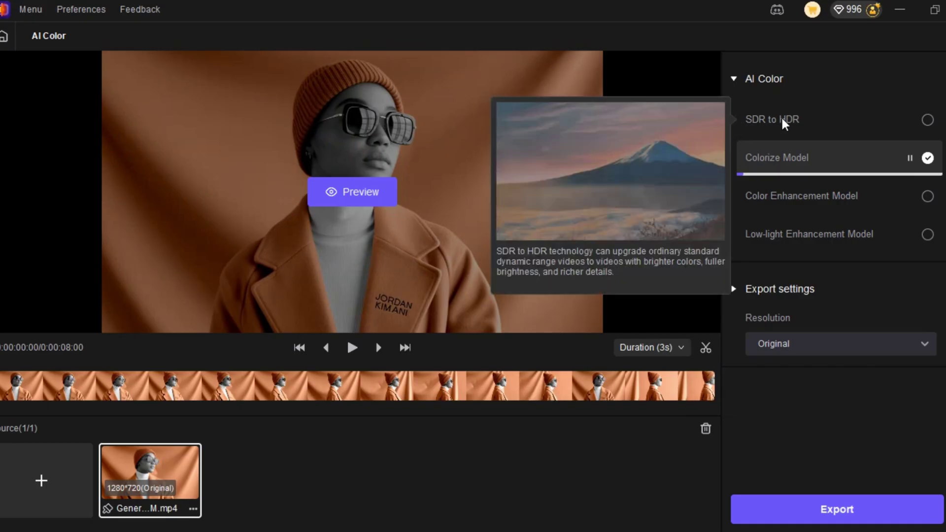
pyautogui.moveTo(809, 118)
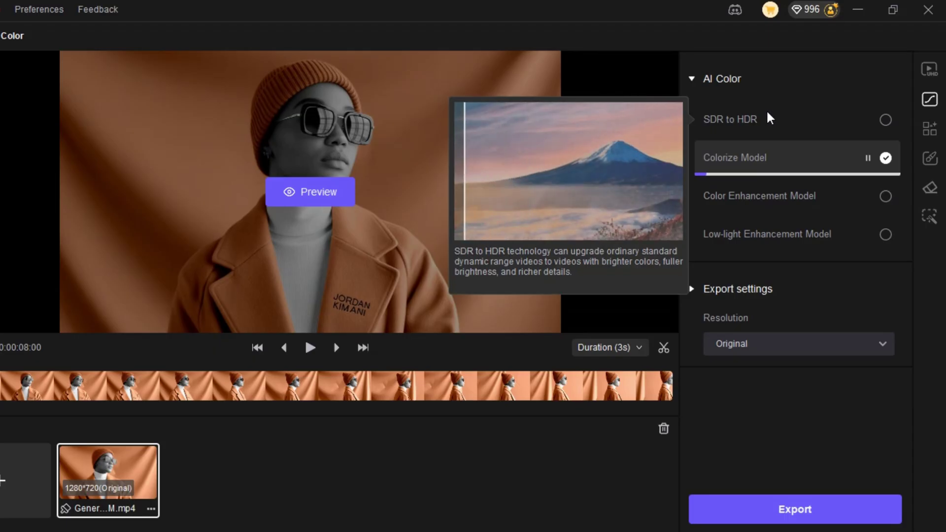
pyautogui.moveTo(771, 158)
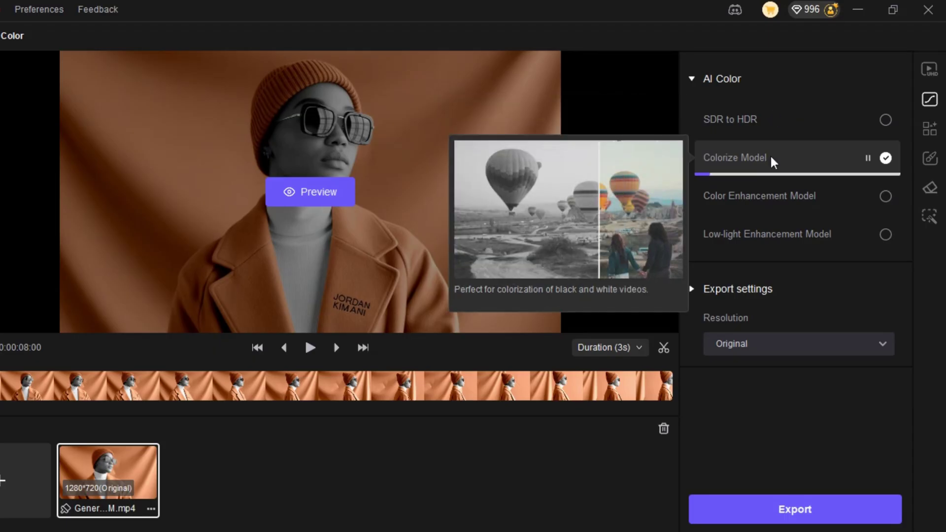
pyautogui.moveTo(785, 232)
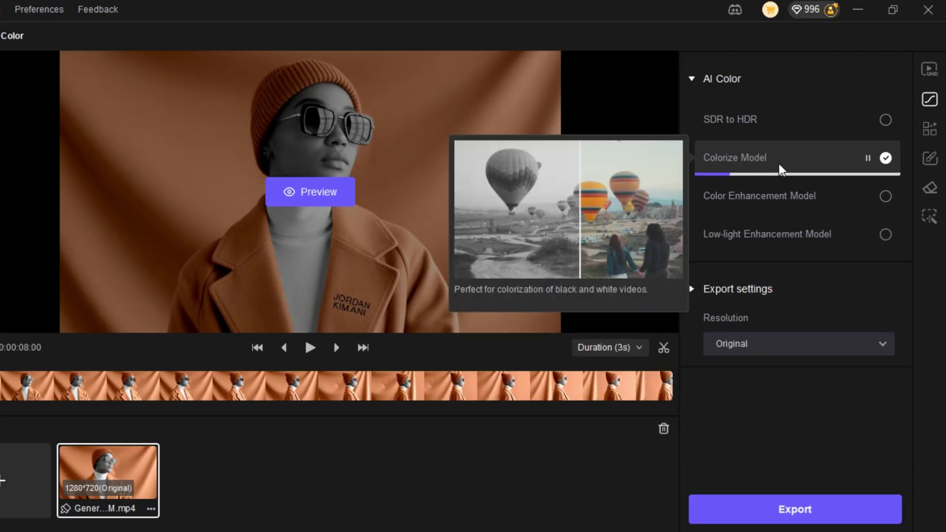
# Set the colorized output to 4x Upscale and preview it
pyautogui.click(763, 340)
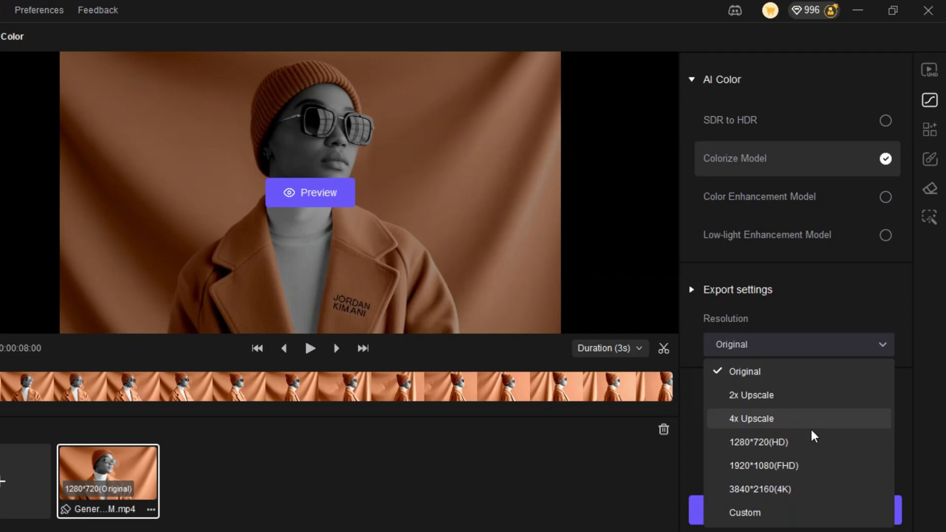
pyautogui.click(790, 419)
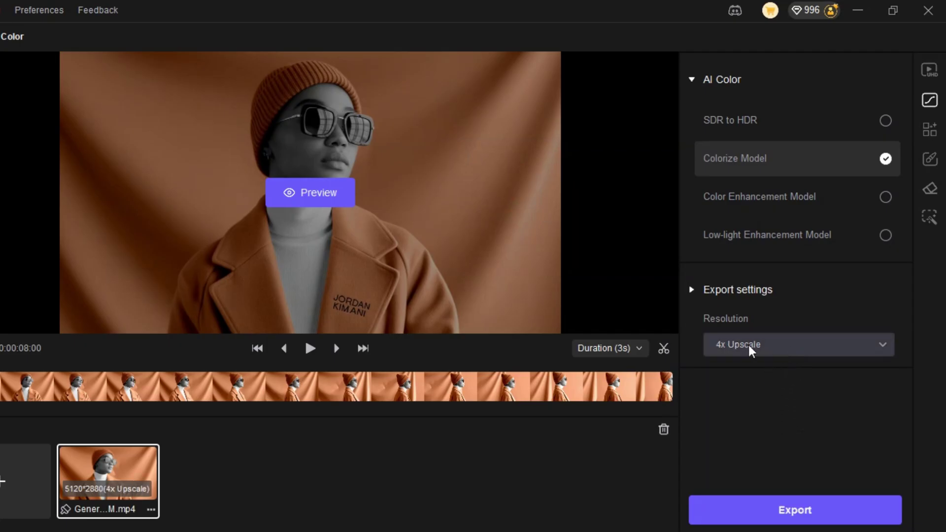
pyautogui.click(310, 193)
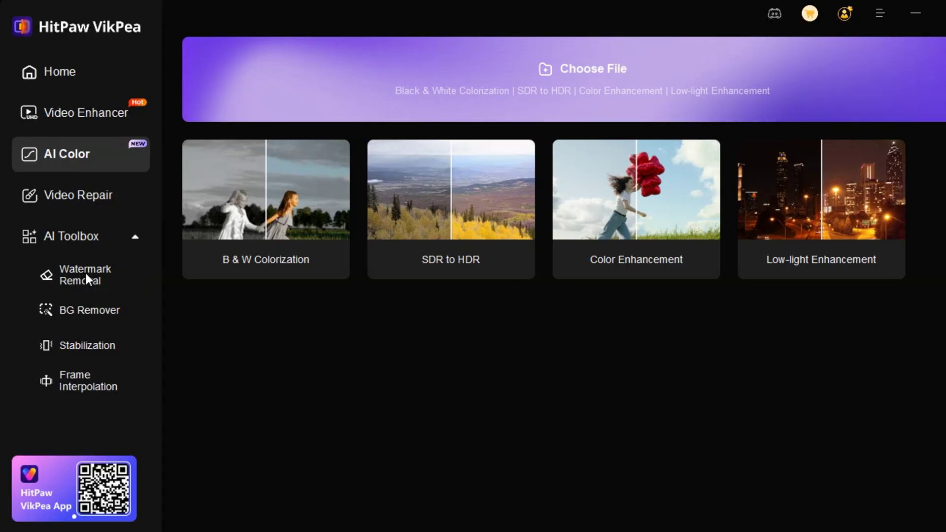
# In Watermark Removal, box the sync.so logo at top right and preview its removal
pyautogui.click(85, 276)
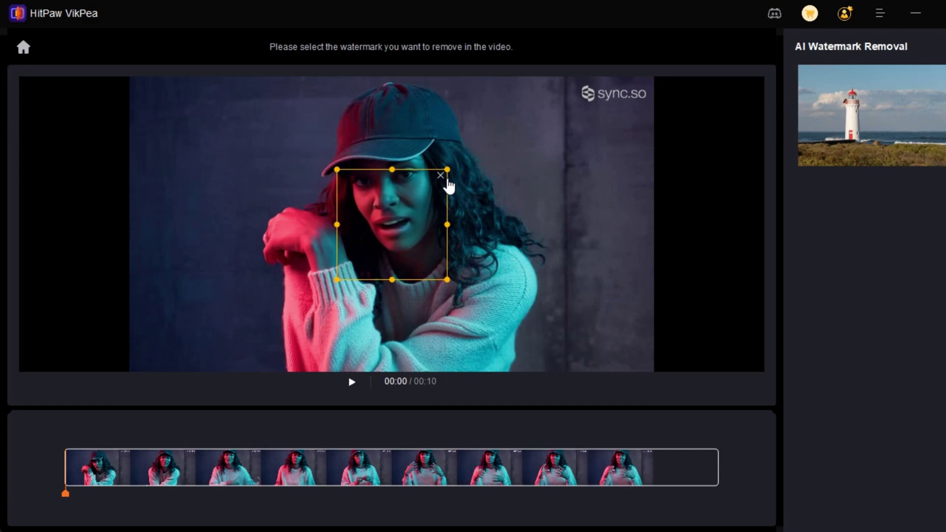
pyautogui.moveTo(558, 83); pyautogui.dragTo(609, 98)
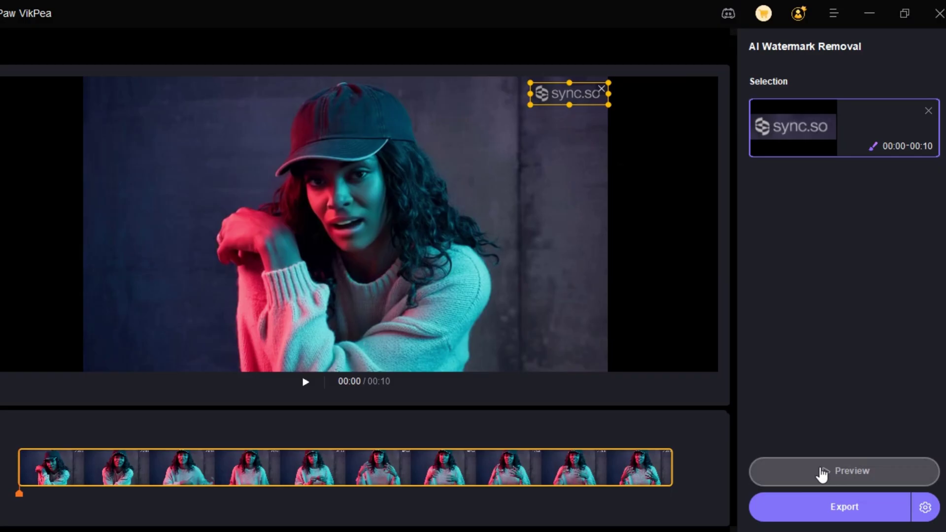
pyautogui.click(821, 472)
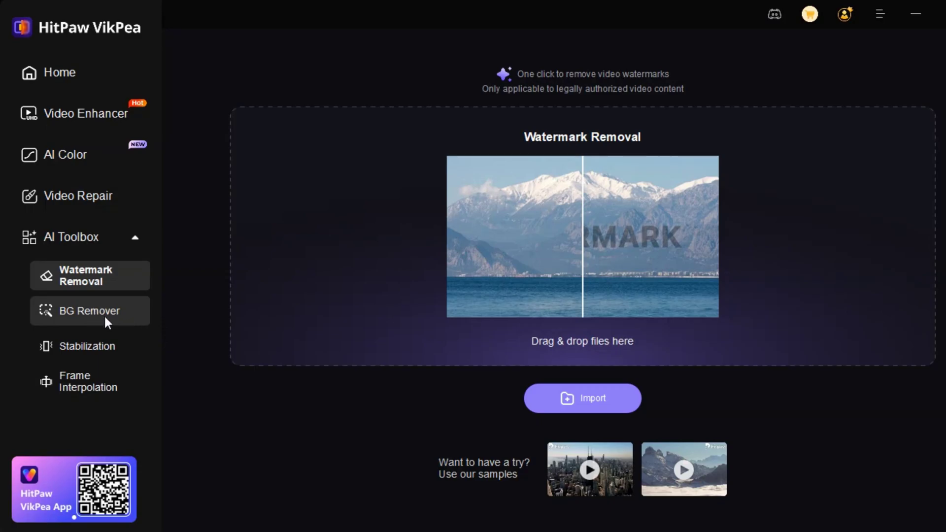
# In BG Remover, set Background Fill to a solid dark green colour
pyautogui.click(105, 318)
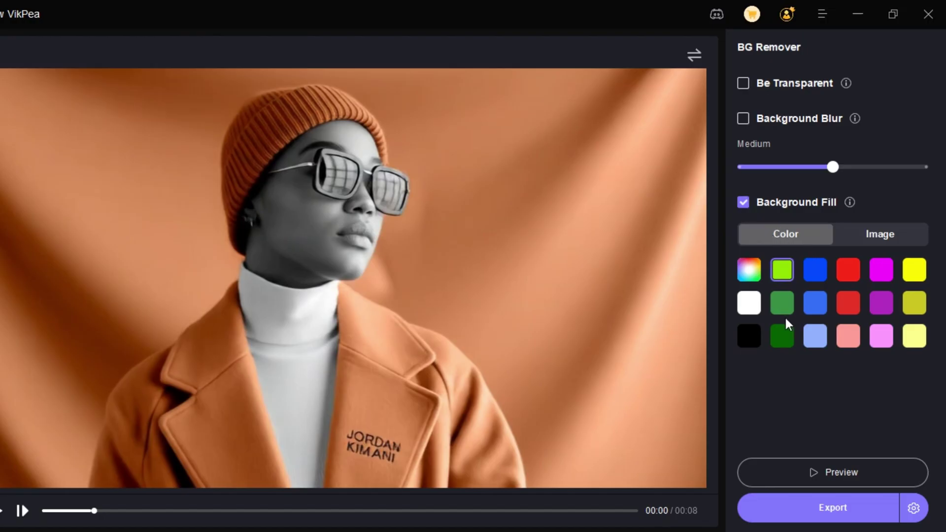
pyautogui.click(864, 229)
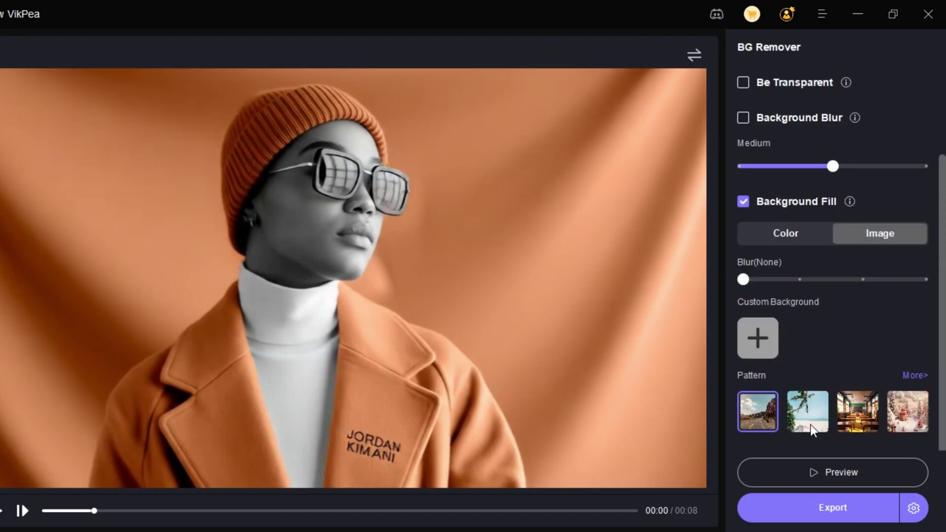
pyautogui.click(772, 230)
pyautogui.click(781, 337)
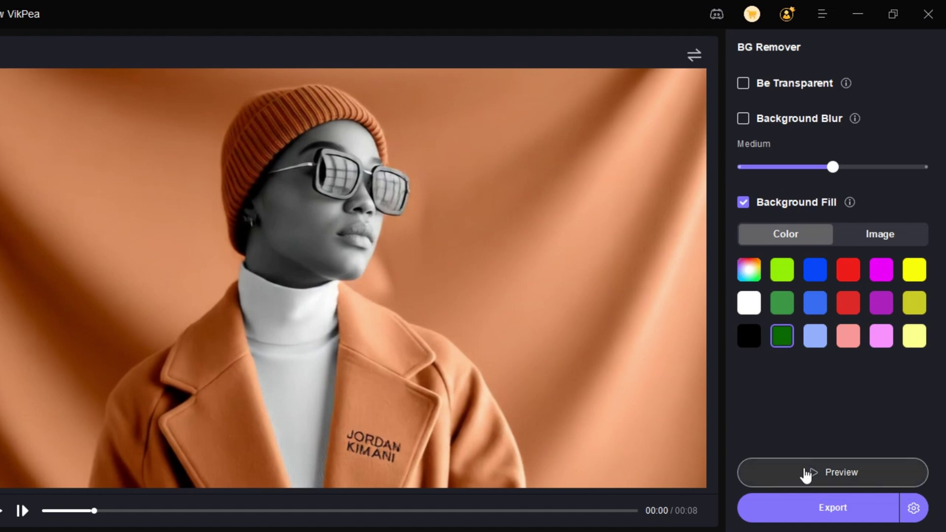
# Play a preview of the person on the green background, then export the clip
pyautogui.click(806, 474)
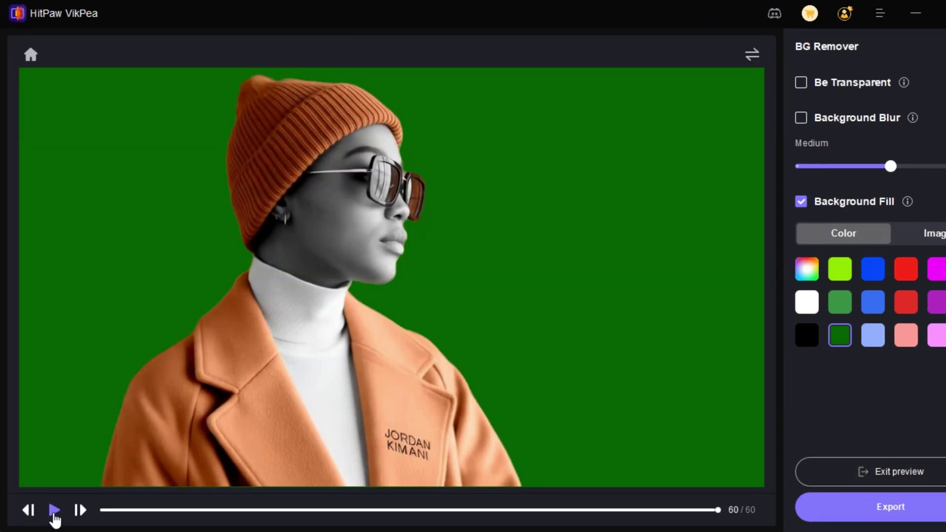
pyautogui.click(54, 511)
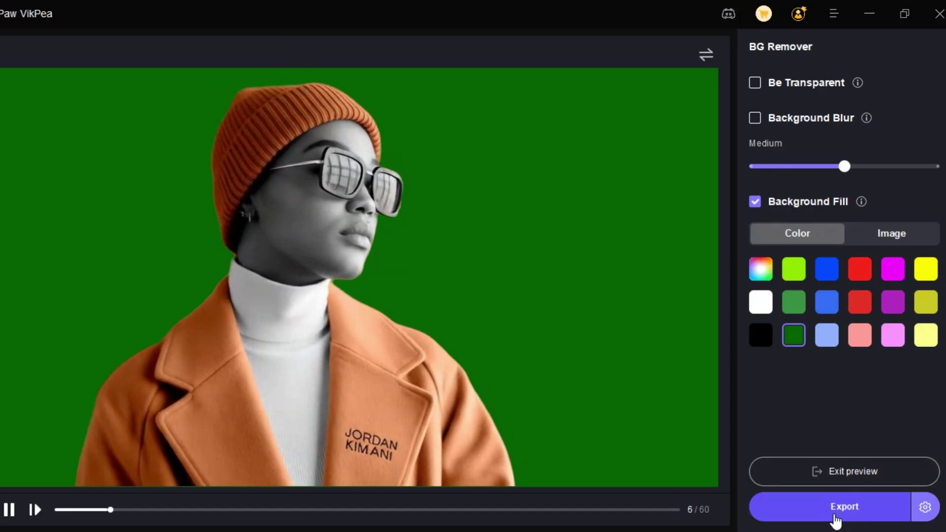
pyautogui.click(836, 510)
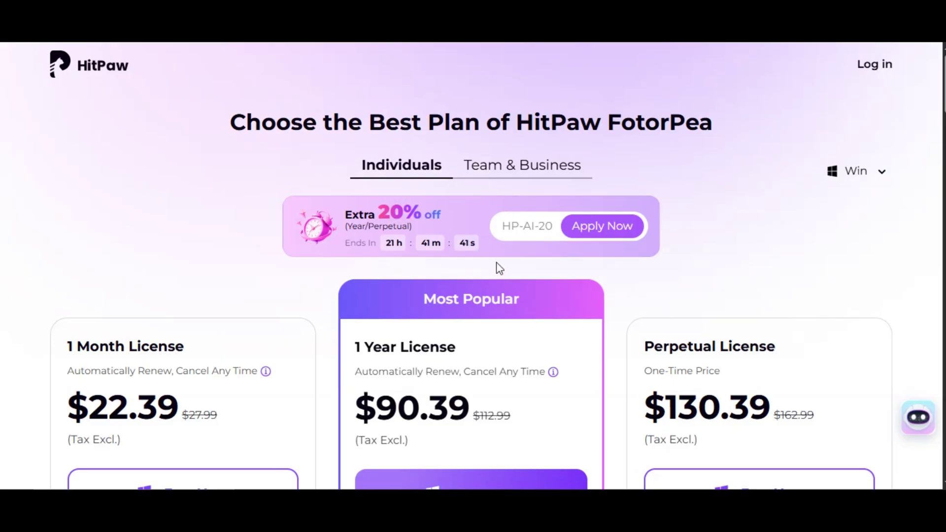
# Switch the FotorPea pricing to Team & Business plans and view the 5-PC annual plan
pyautogui.scroll(-3, 500, 269)
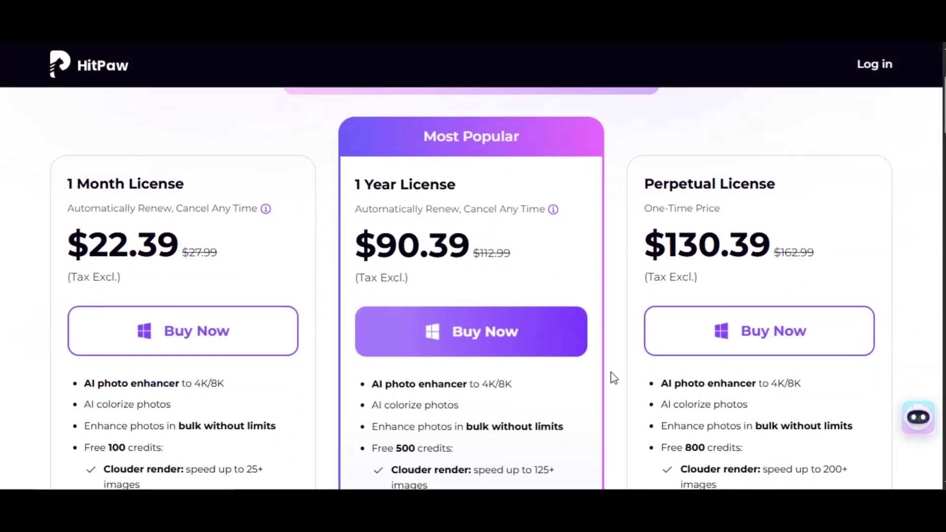
pyautogui.scroll(-8, 612, 375)
pyautogui.scroll(10, 508, 180)
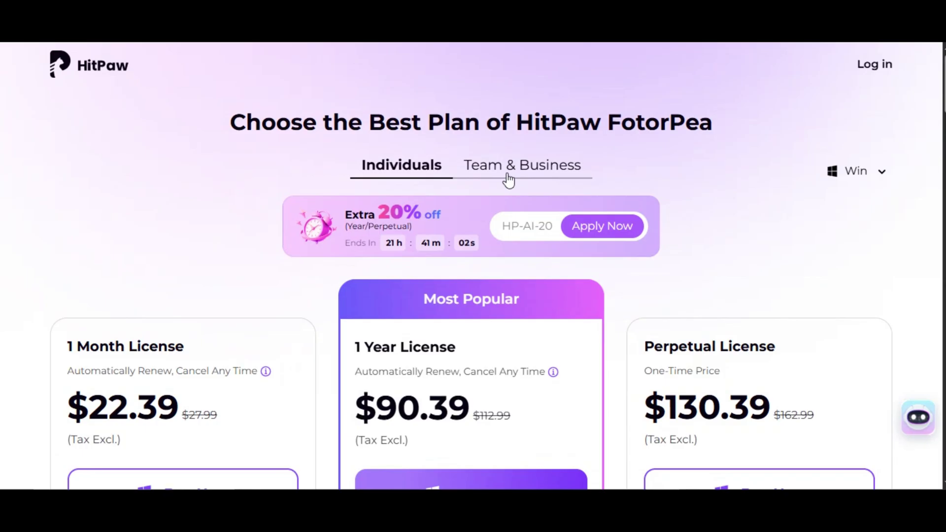
pyautogui.click(508, 177)
pyautogui.scroll(-2, 475, 287)
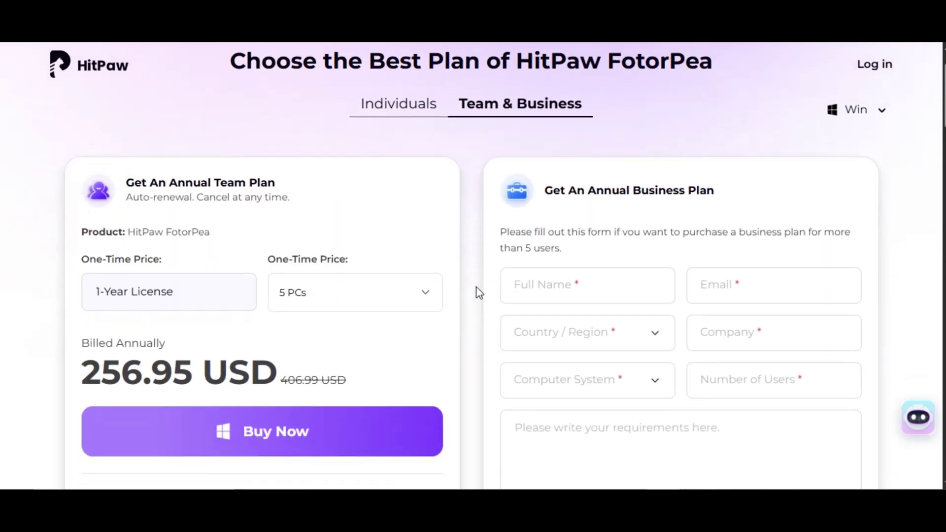